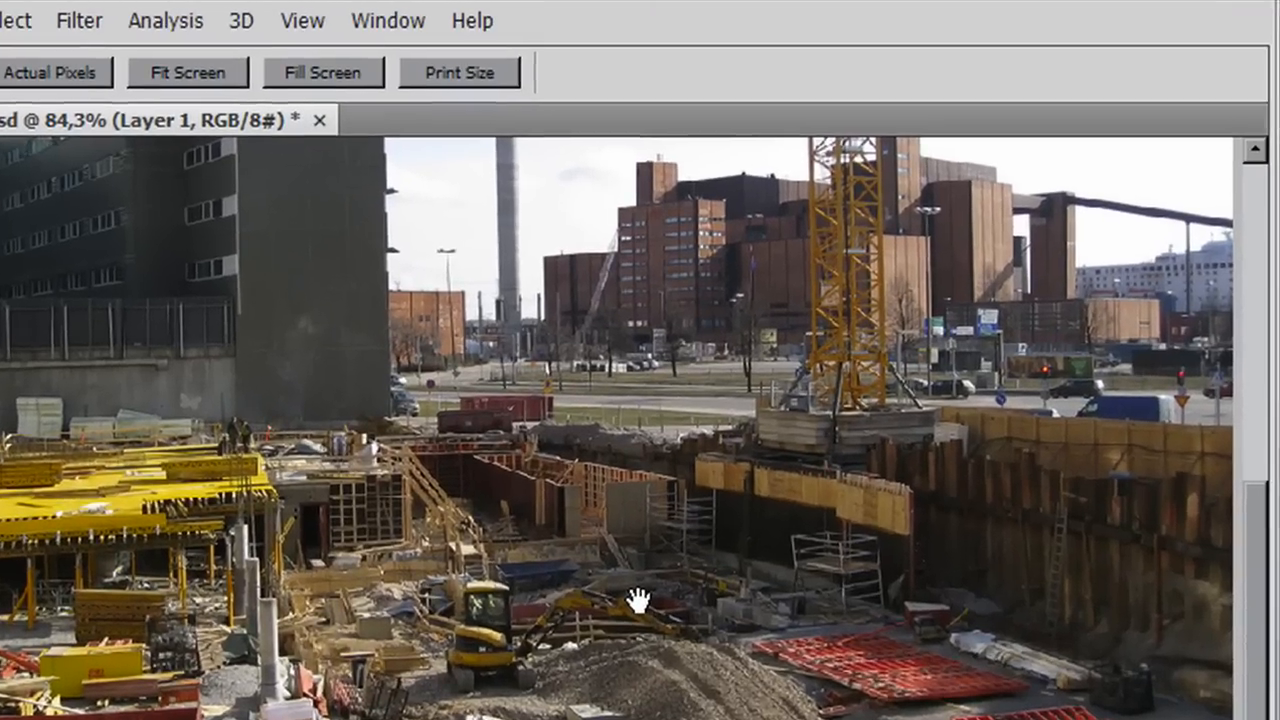
Duplicate Layer 1 and name the copy "blurred layer".
left_click_drag(1279, 84, 942, 86)
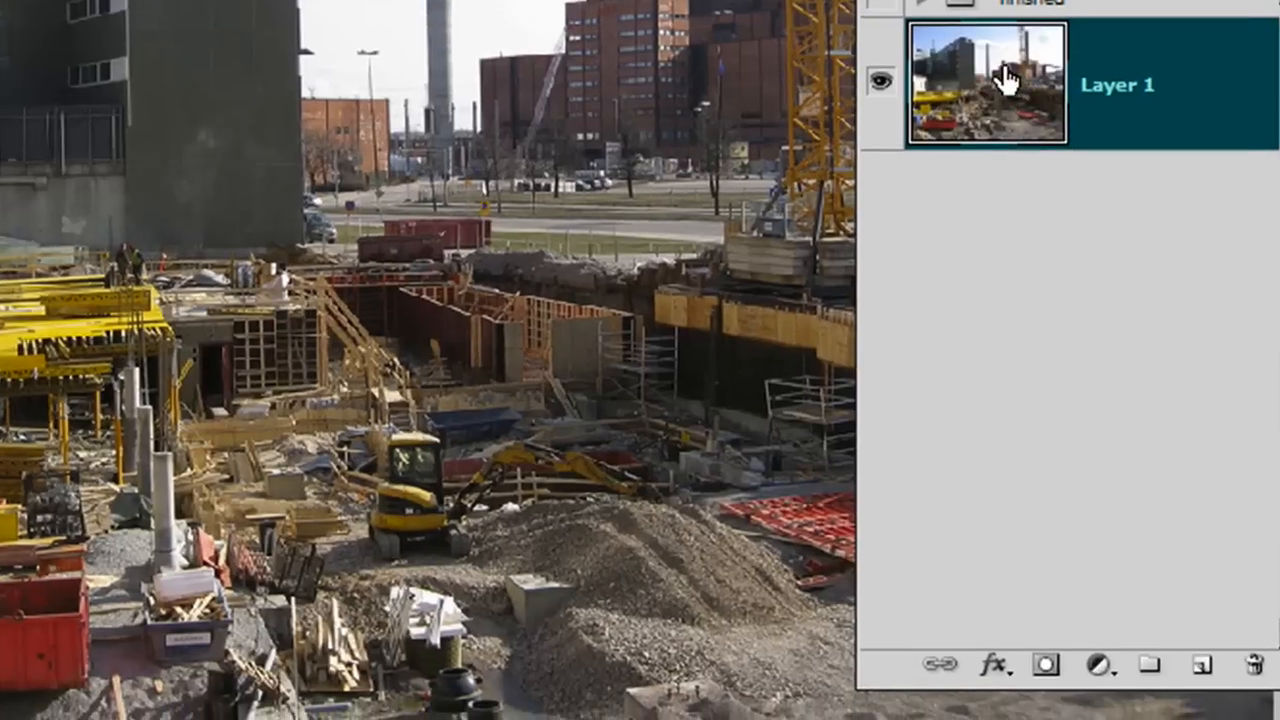
left_click_drag(1004, 314, 1099, 589)
left_click_drag(1120, 440, 1210, 668)
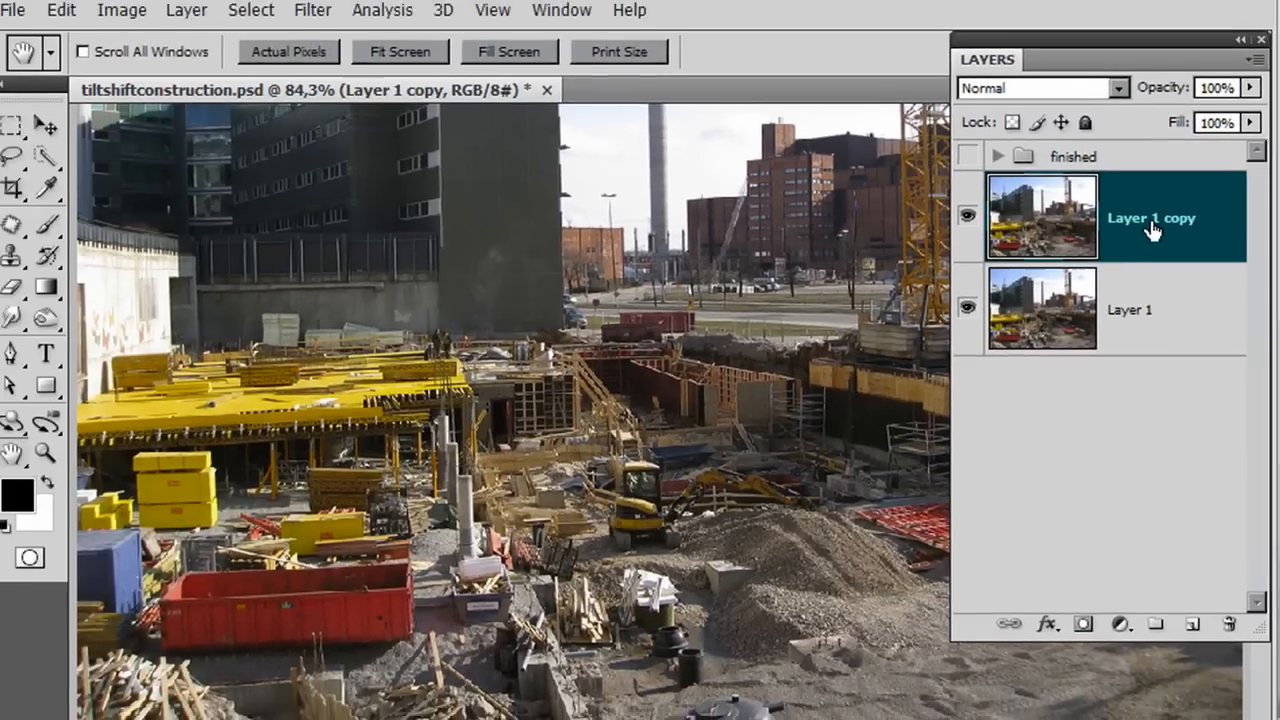
double_click(1146, 85)
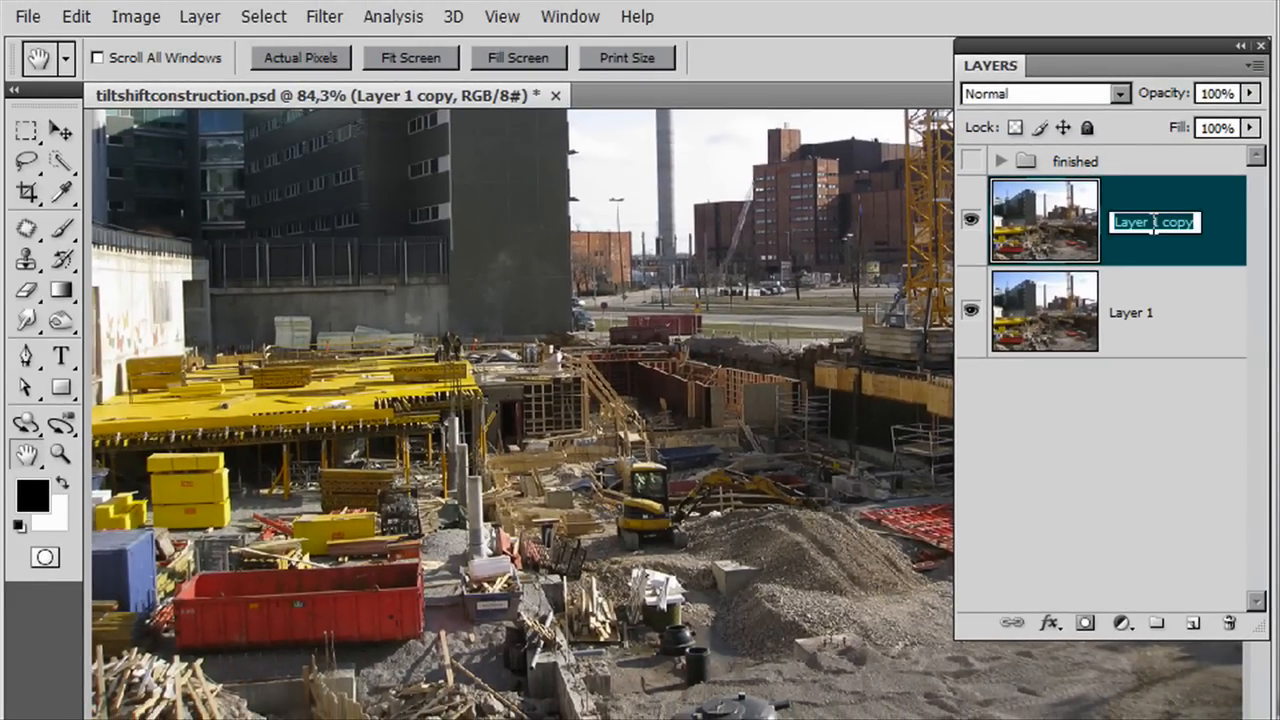
type("blurred layer")
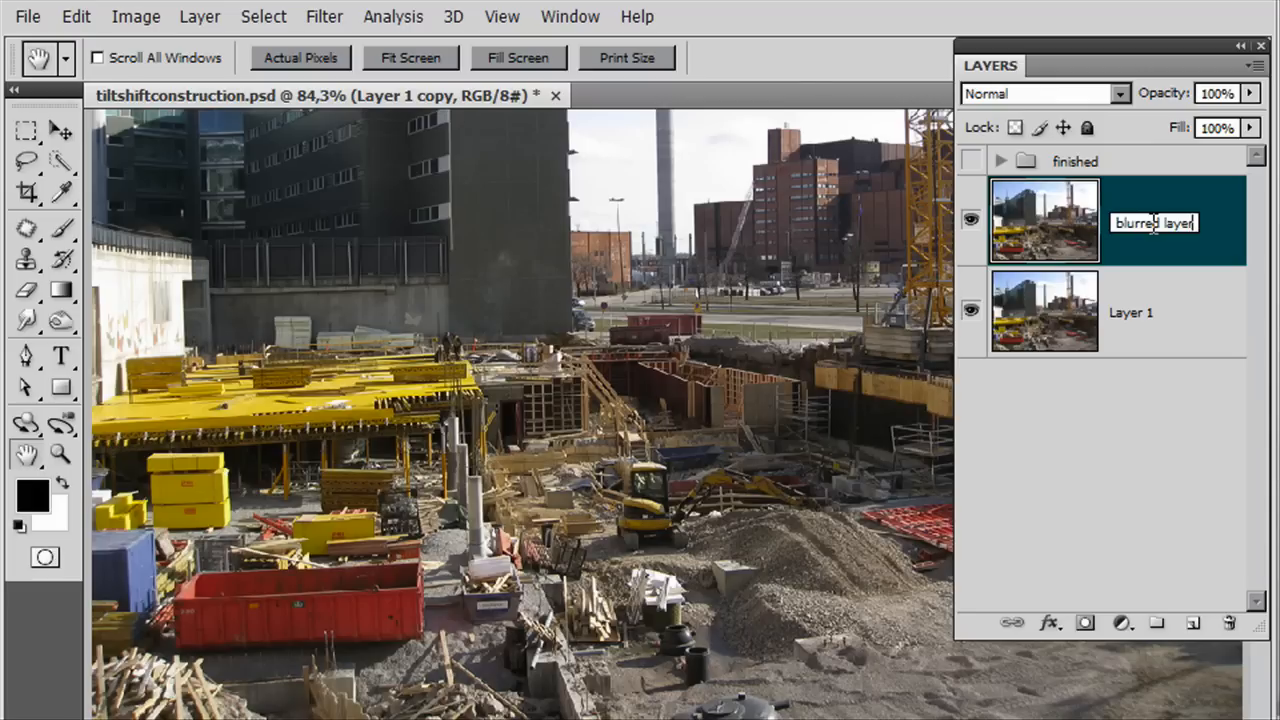
key("Return")
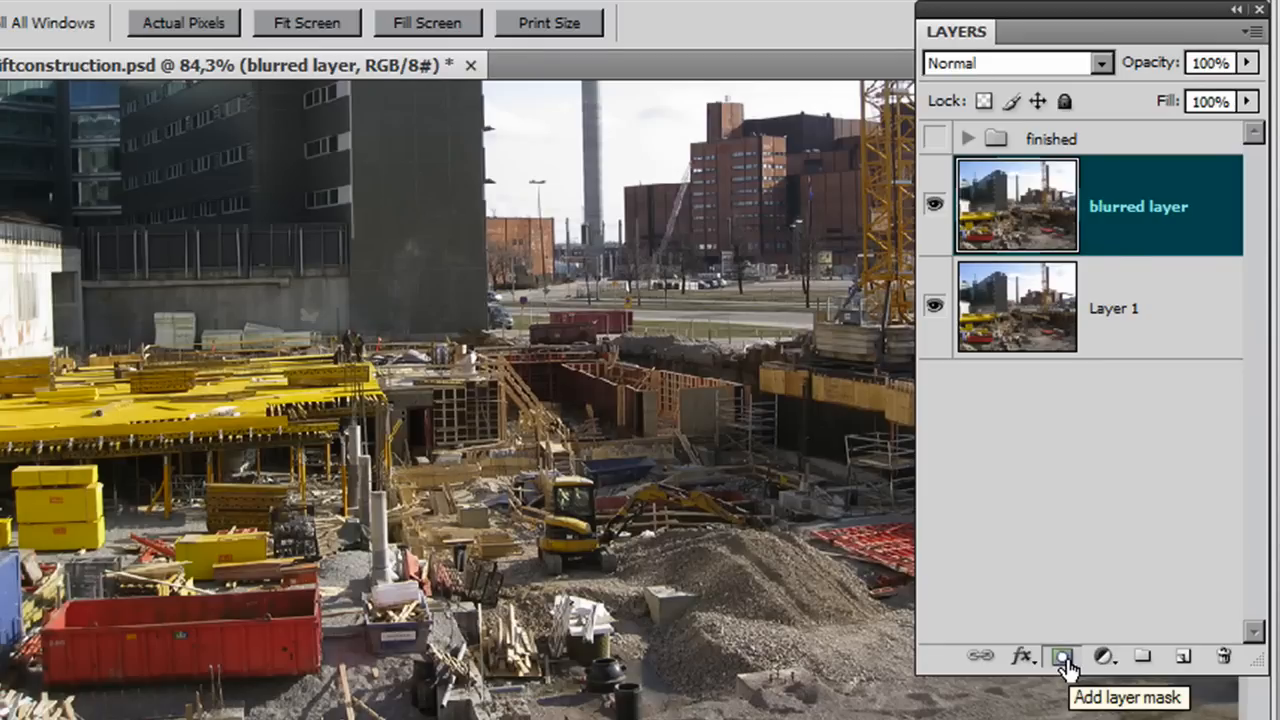
Add a layer mask to the blurred layer and draw a vertical black-to-white reflected gradient on it, starting near the excavator.
left_click(1062, 657)
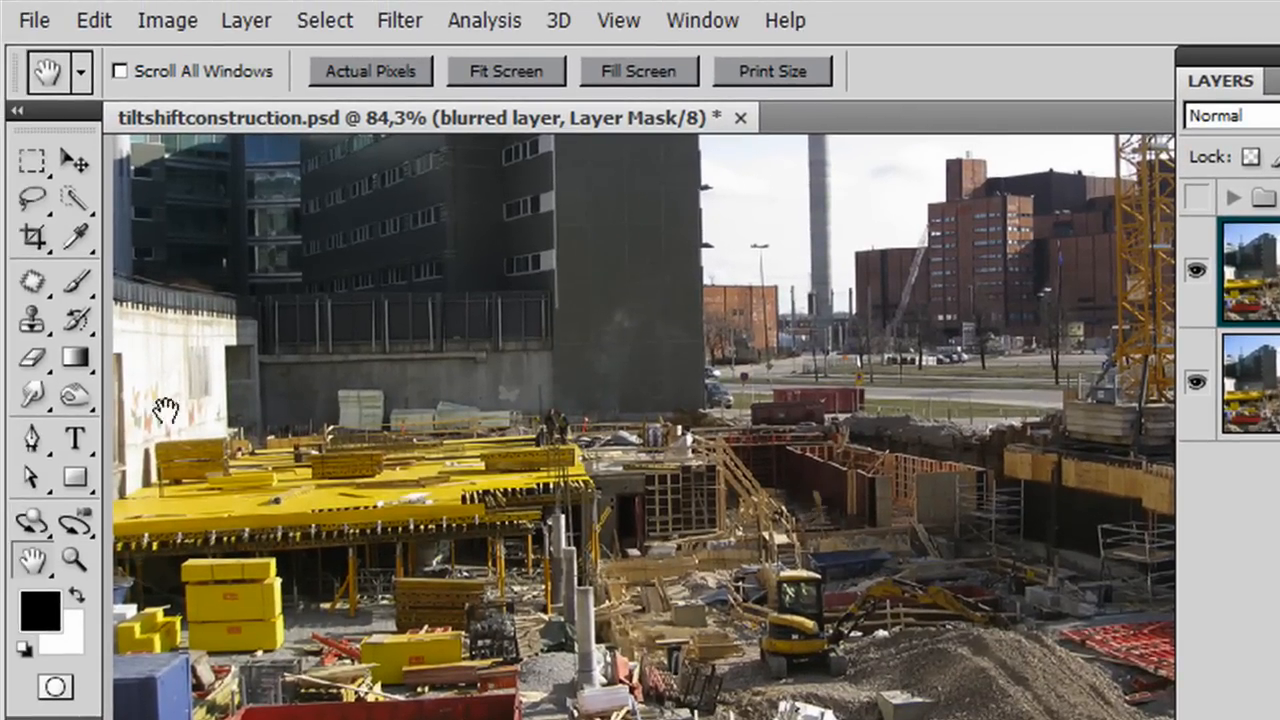
left_click(79, 356)
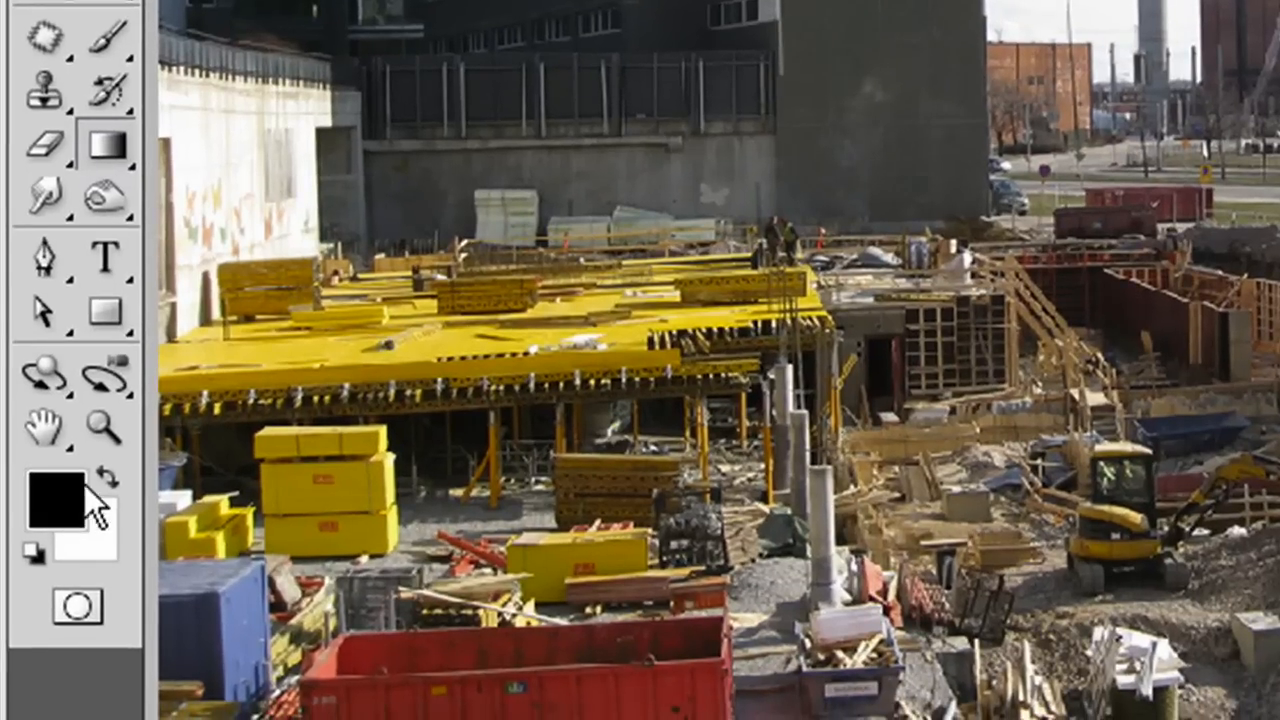
left_click(106, 481)
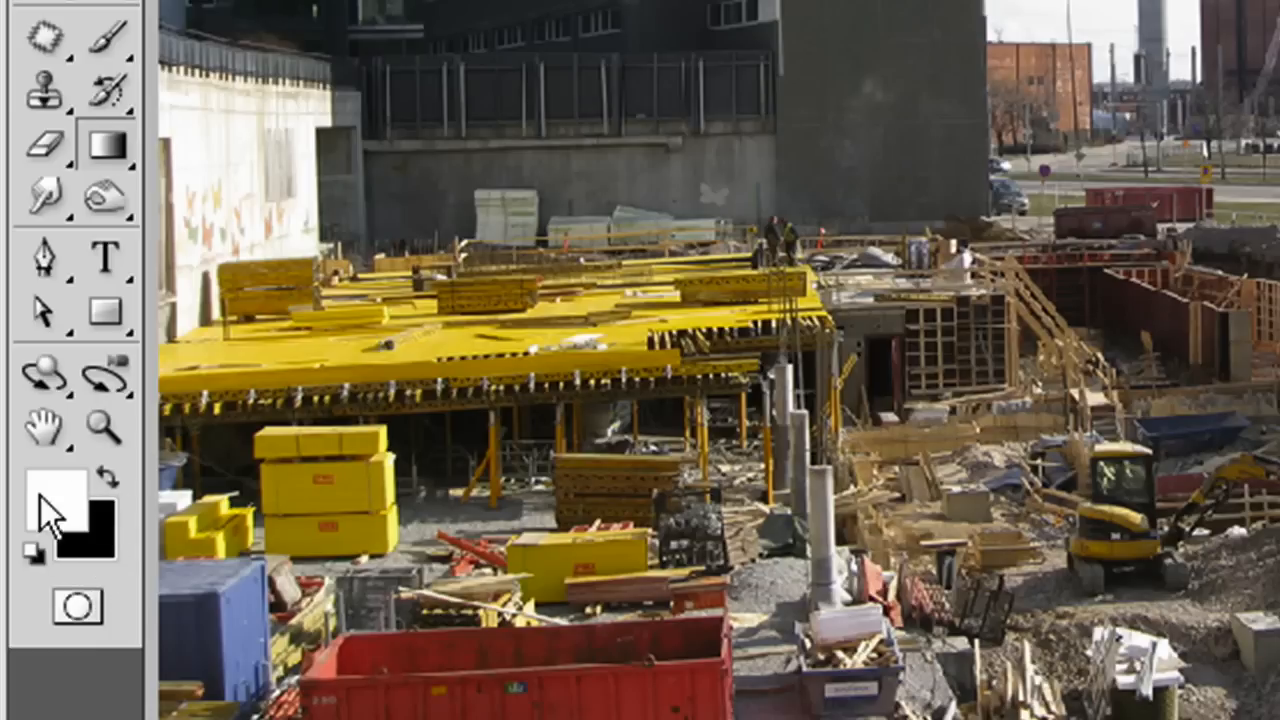
left_click(112, 482)
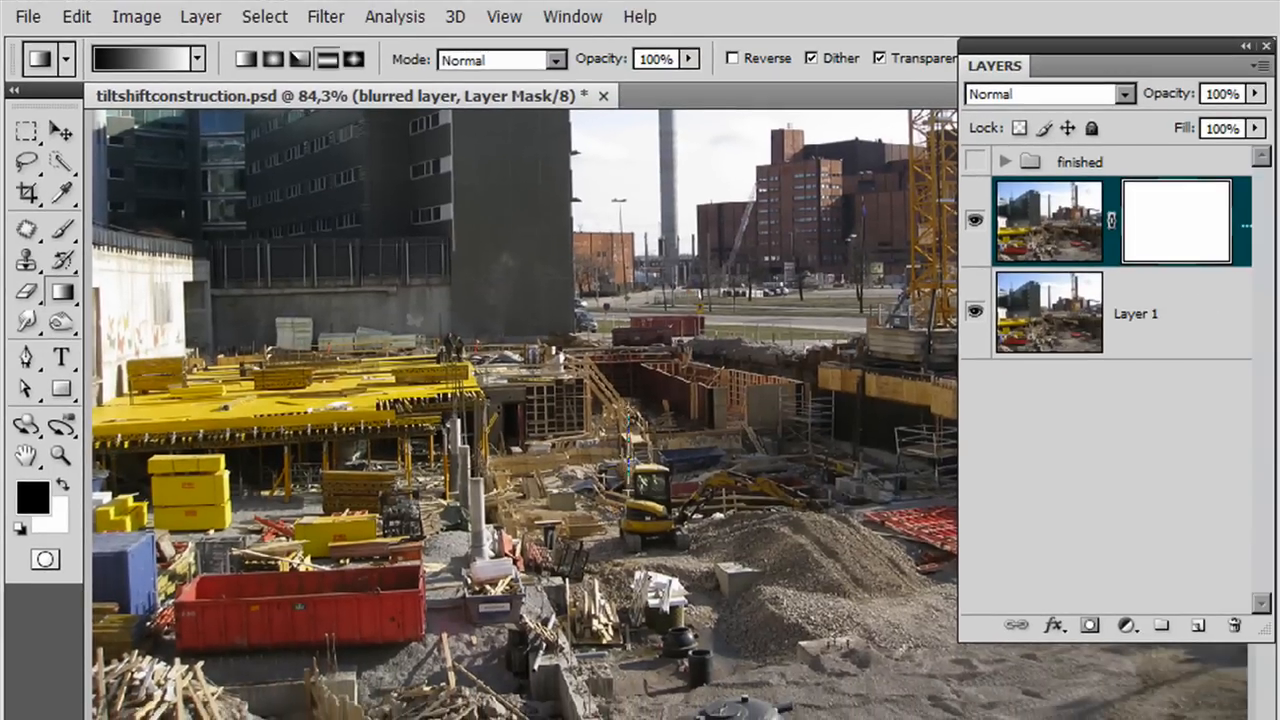
left_click_drag(710, 473, 709, 316)
left_click_drag(626, 322, 622, 273)
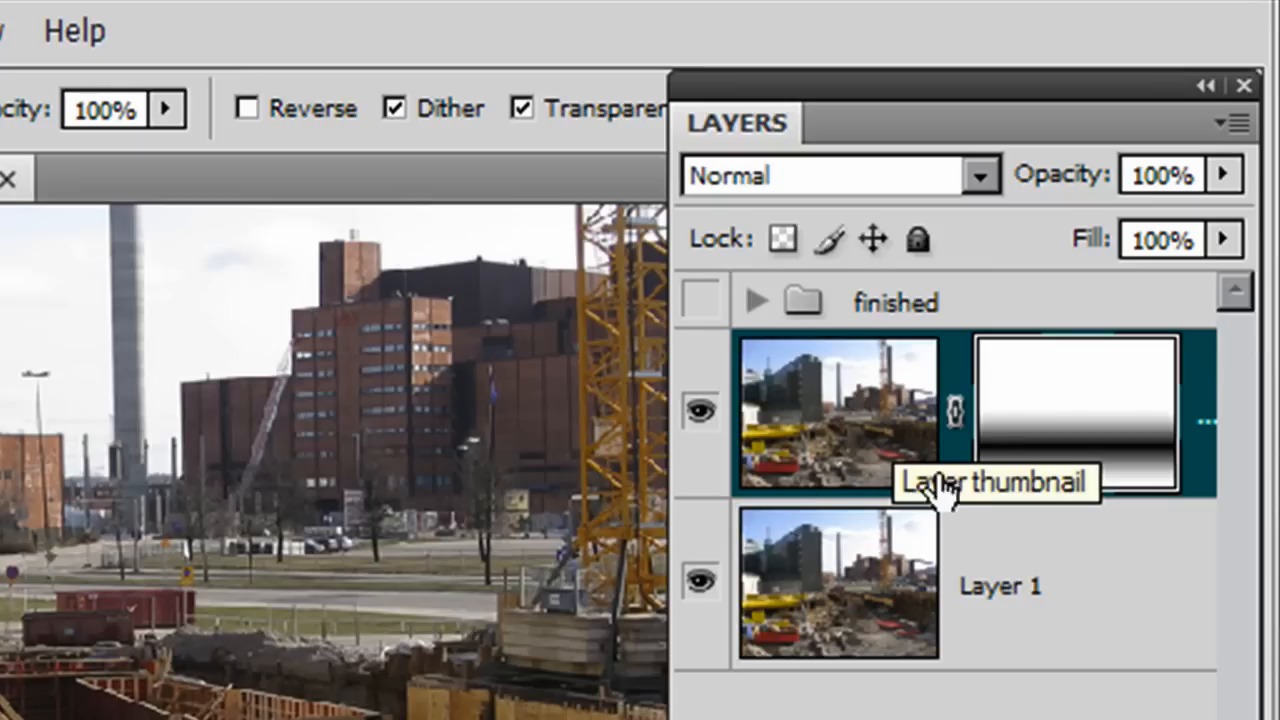
Start a Lens Blur on the blurred layer's image, using Layer Mask as the depth map source.
left_click(822, 408)
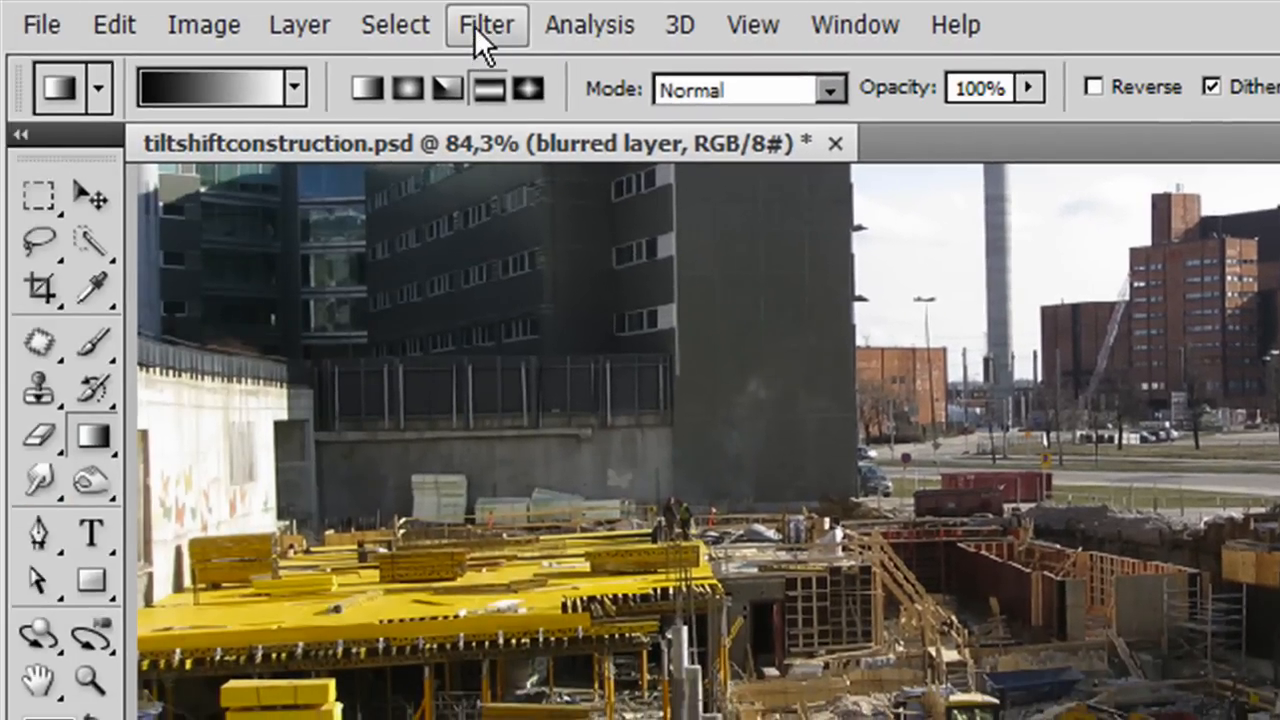
left_click(307, 26)
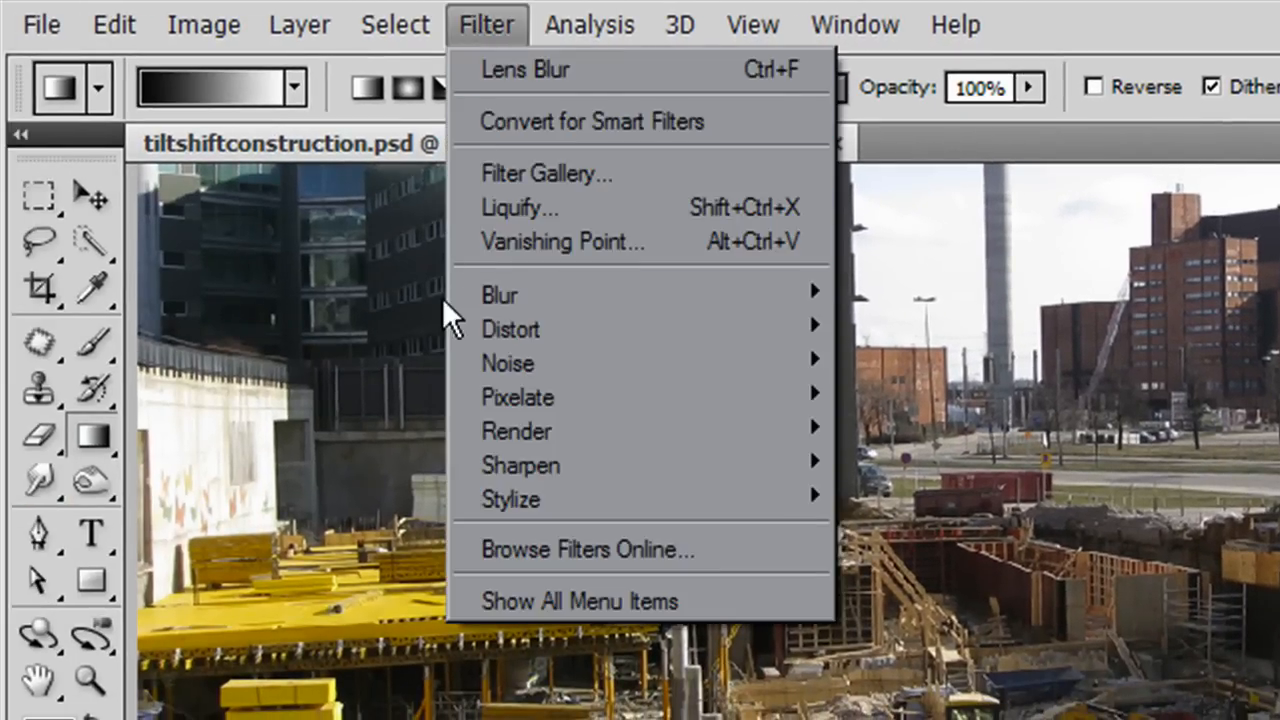
mouse_move(460, 295)
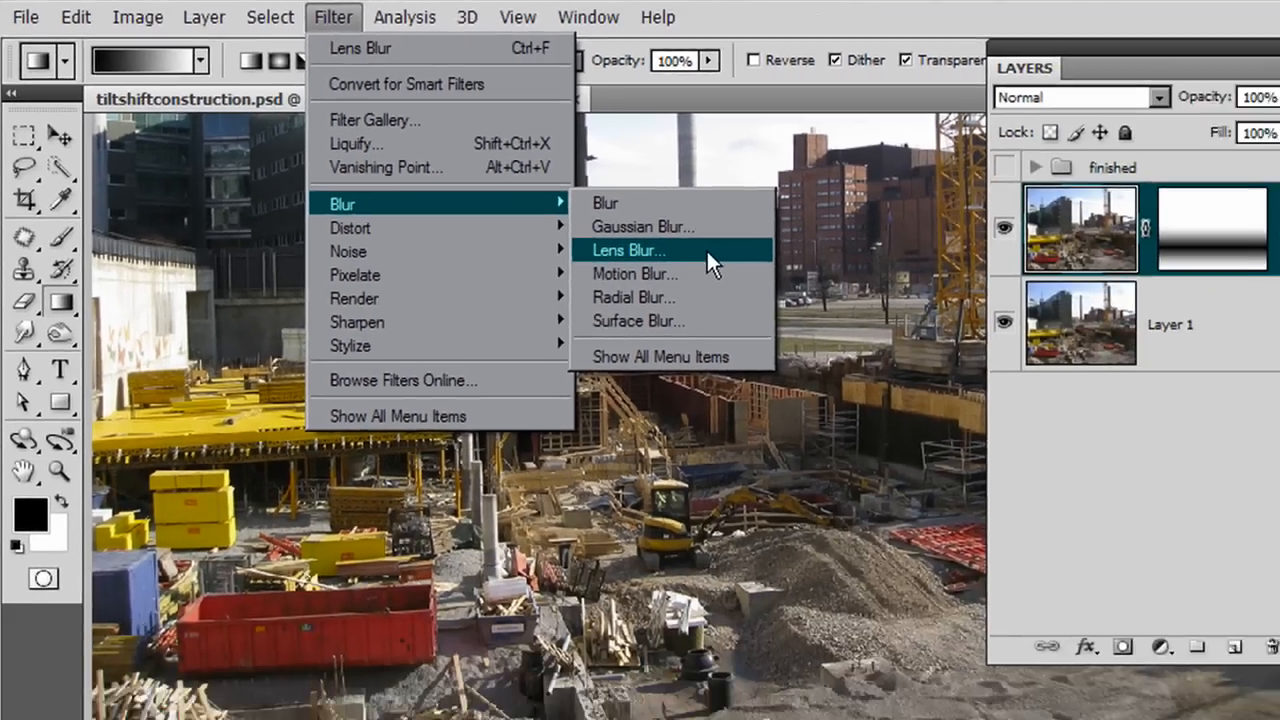
left_click(955, 336)
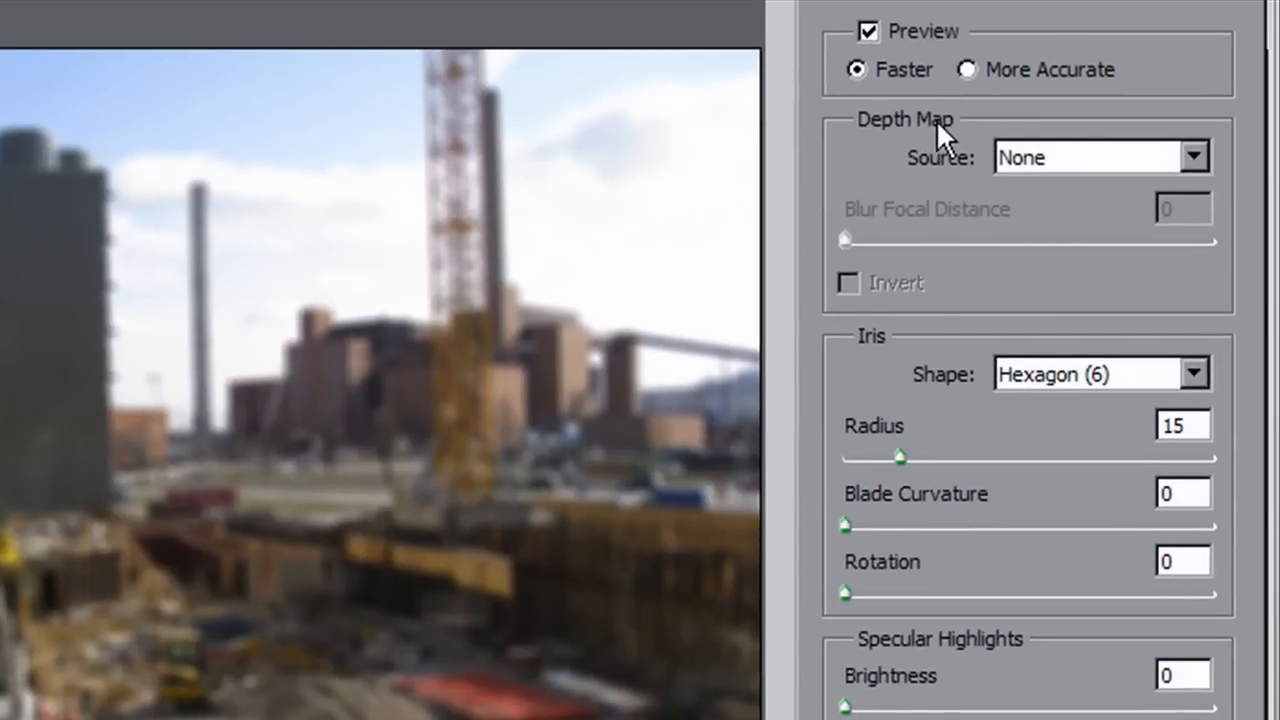
left_click(1193, 157)
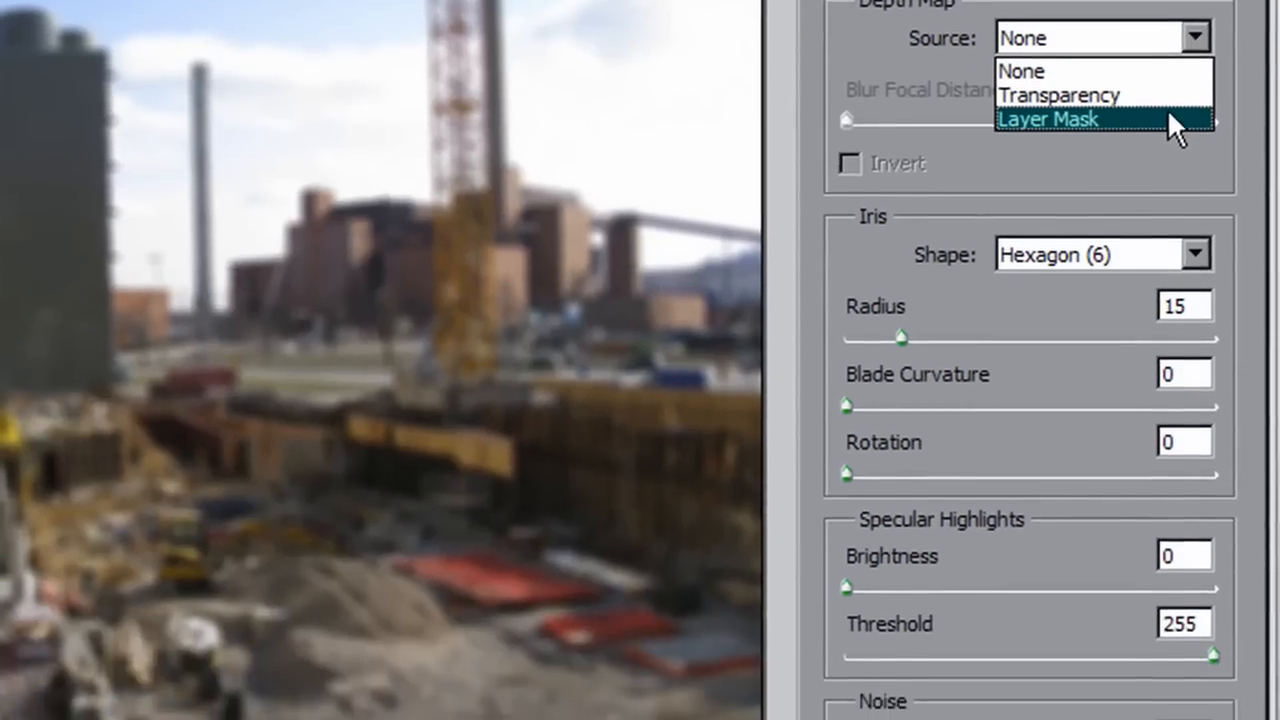
left_click(1166, 230)
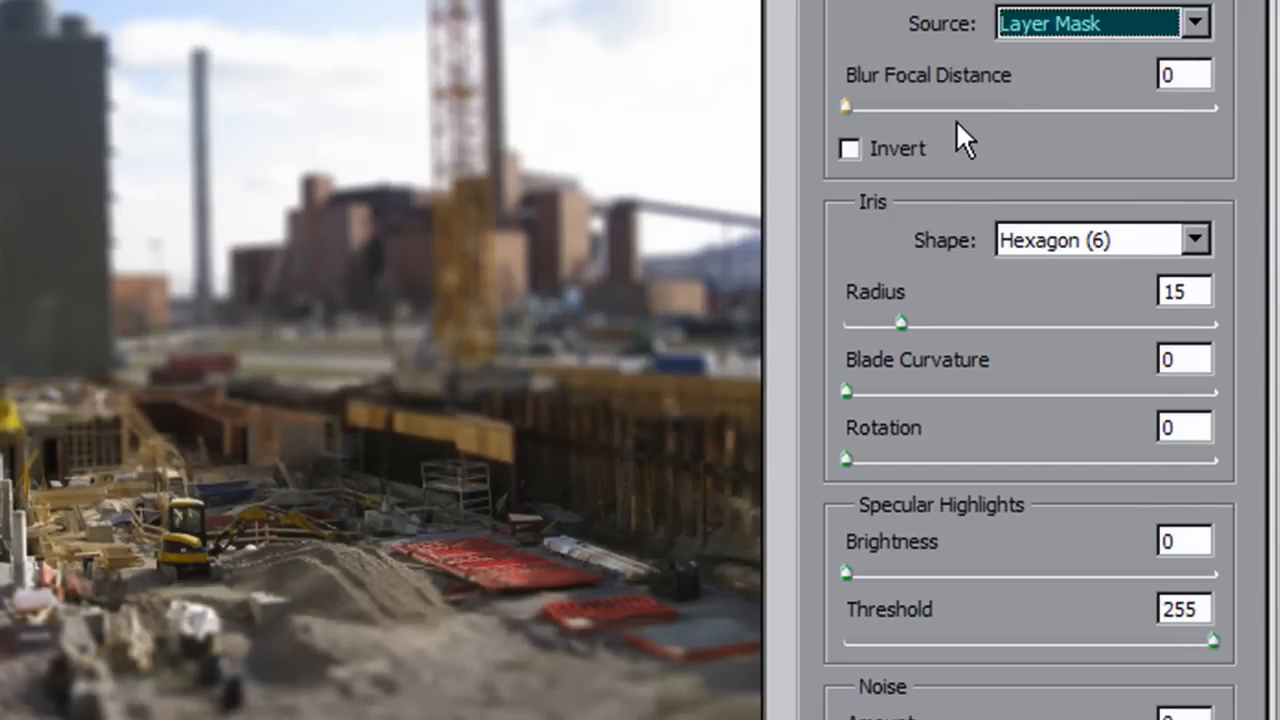
Set the lens blur's iris radius to 25 and apply the filter.
left_click_drag(899, 321, 929, 318)
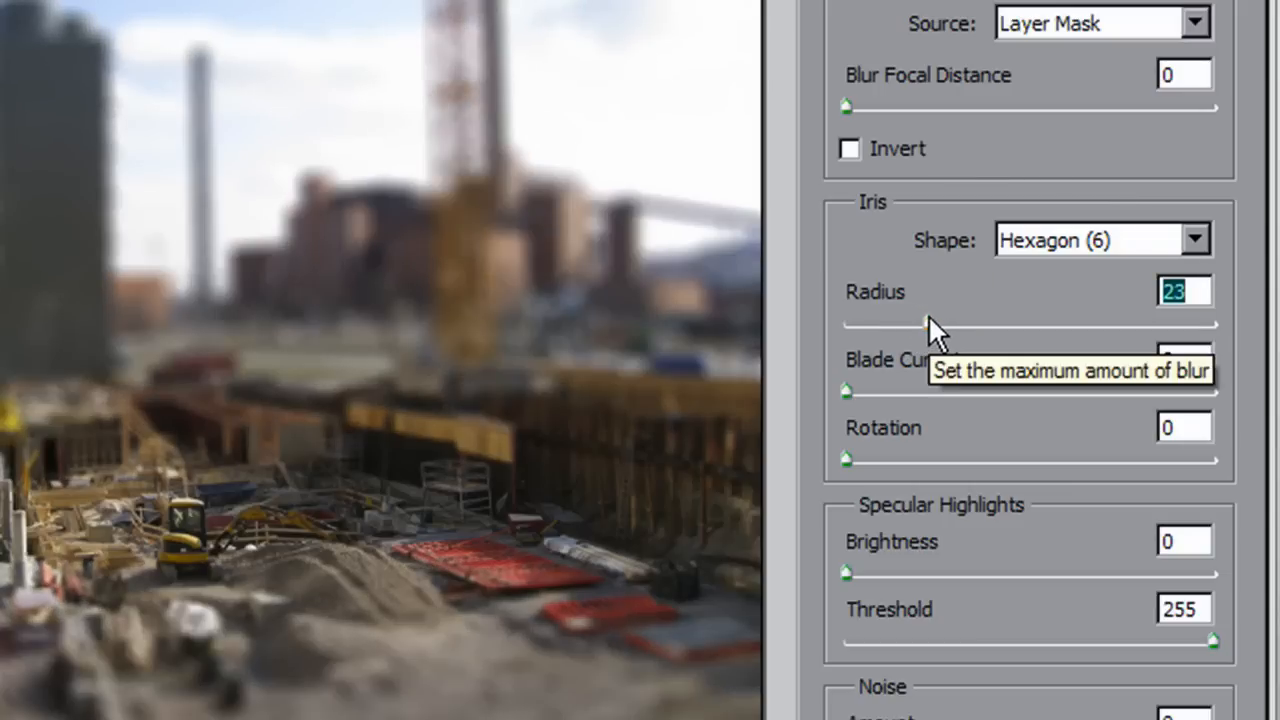
left_click_drag(930, 318, 913, 328)
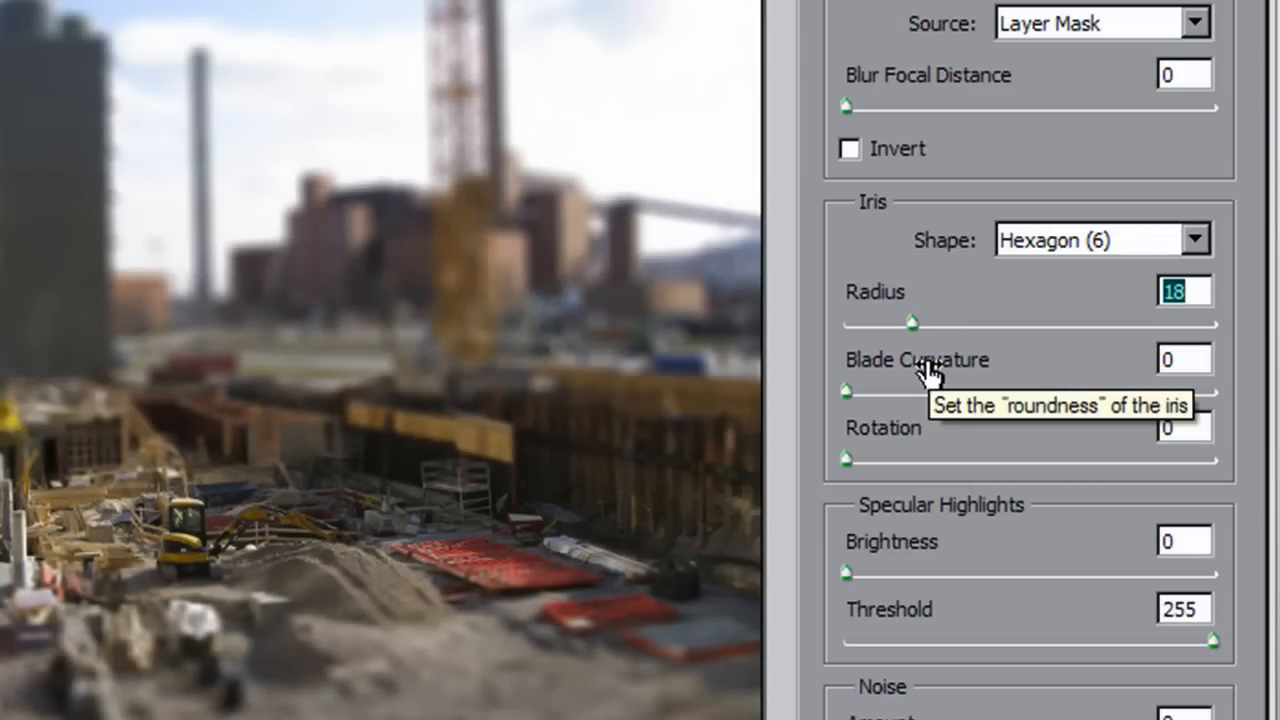
left_click_drag(910, 324, 936, 322)
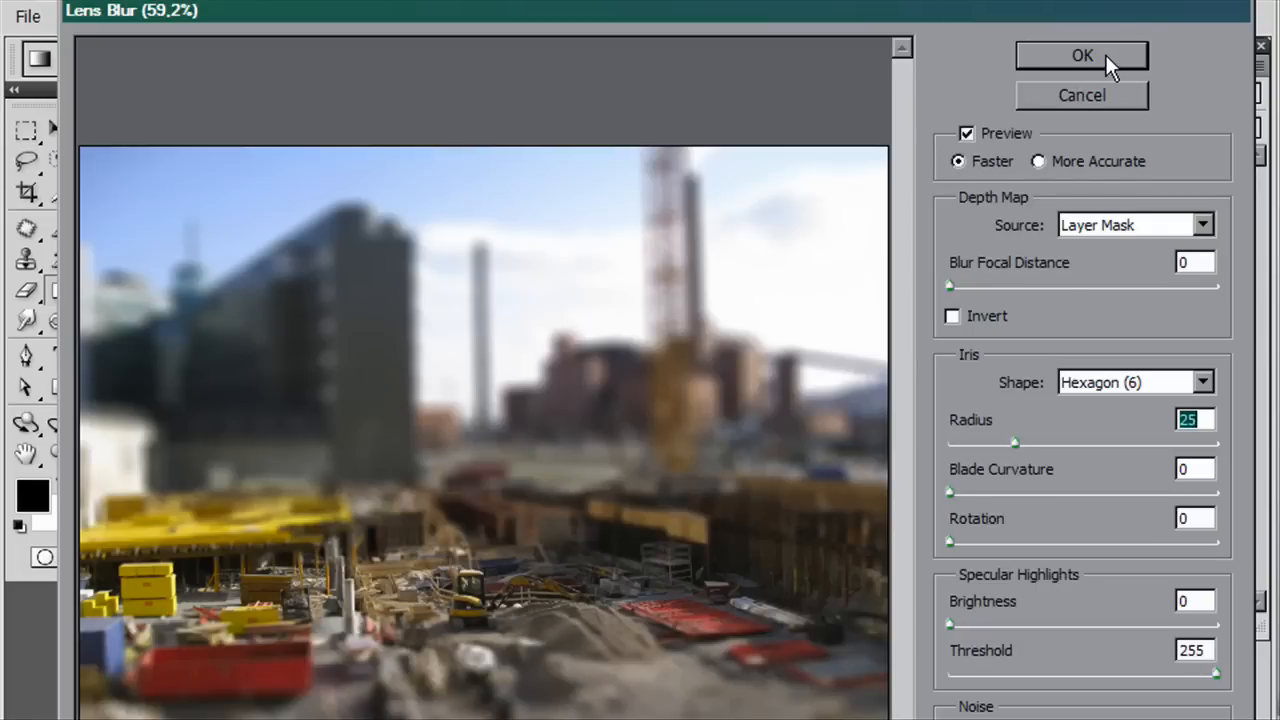
left_click(1083, 55)
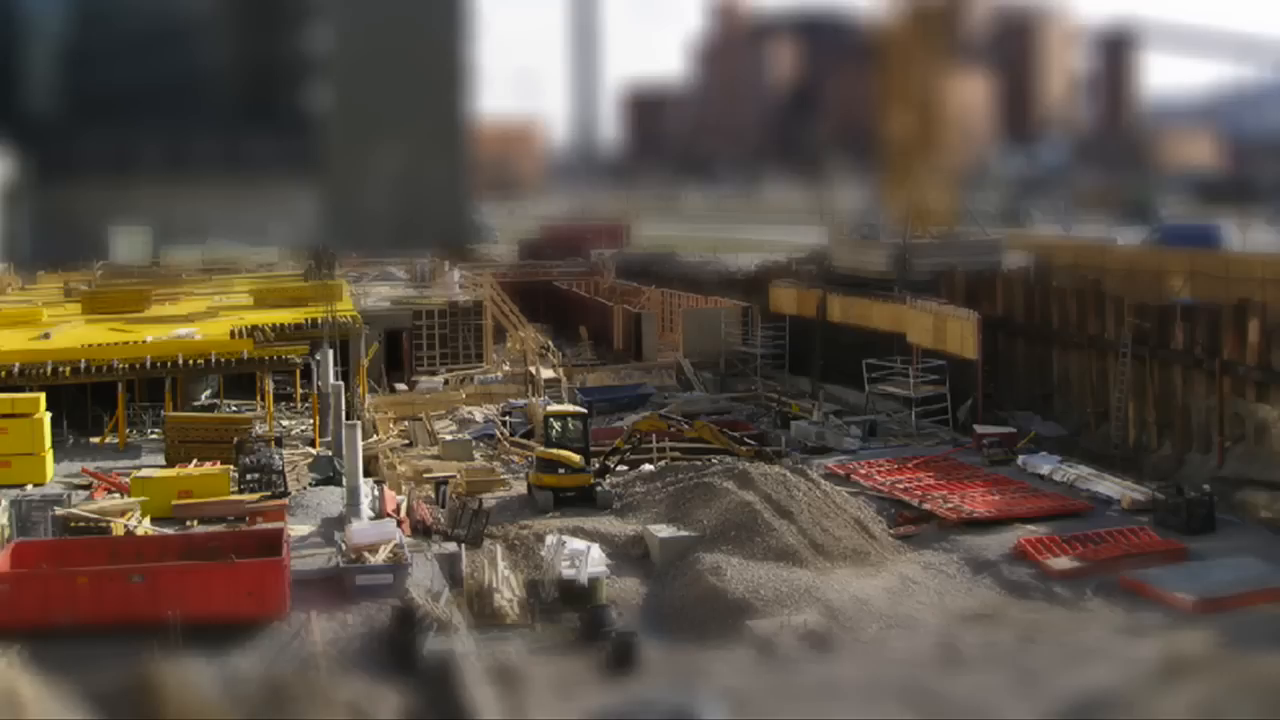
Redraw the reflected gradient on the blurred layer's mask, running vertically from the excavator up to the distant buildings.
left_click(1190, 150)
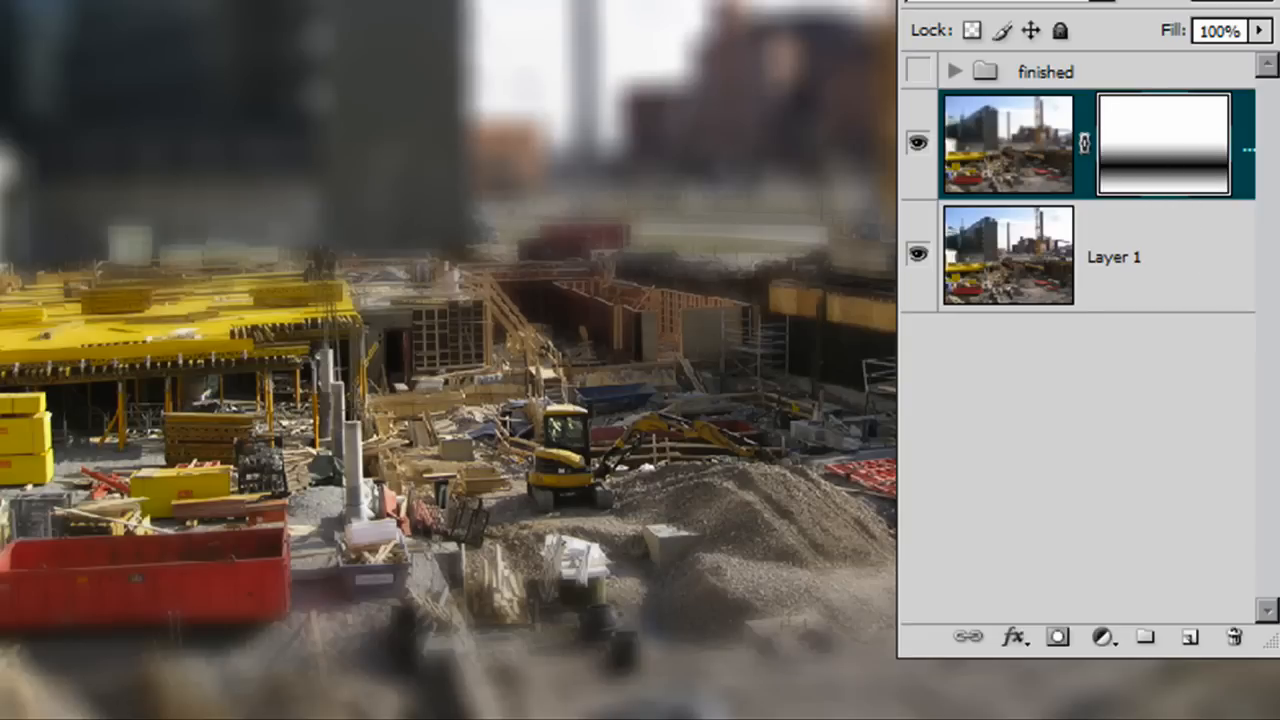
left_click_drag(558, 430, 555, 136)
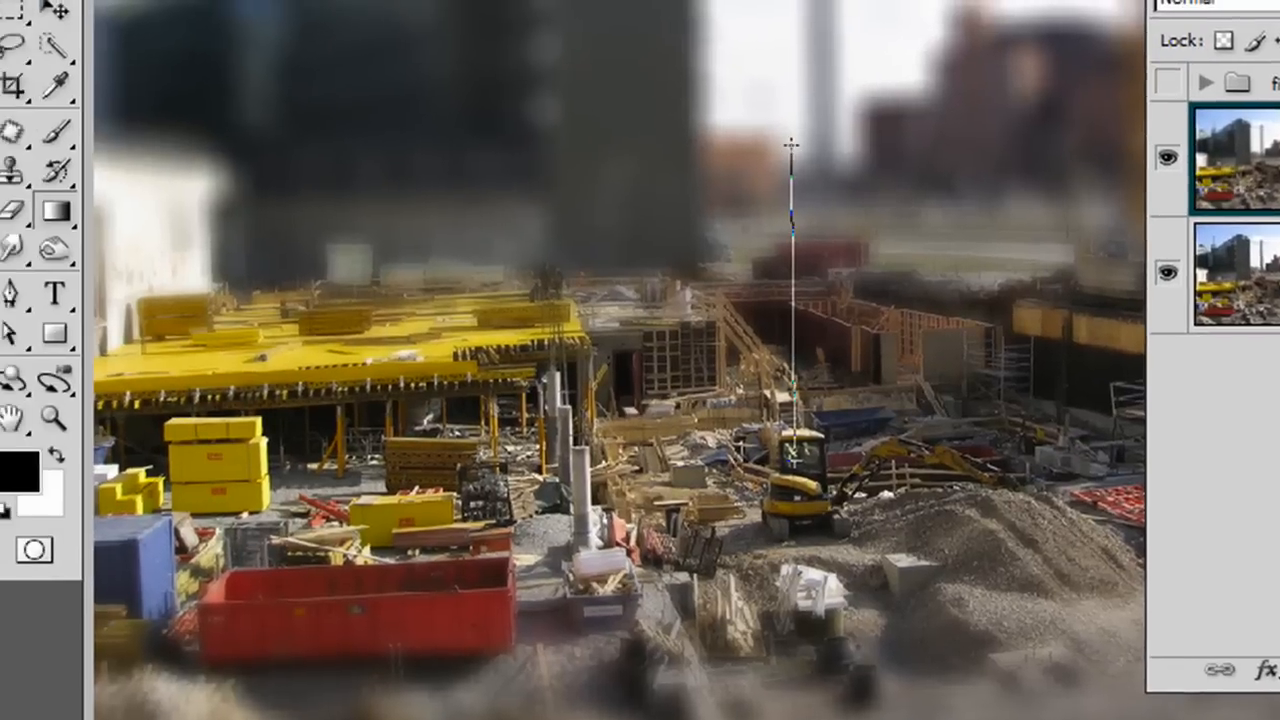
left_click_drag(791, 143, 818, 138)
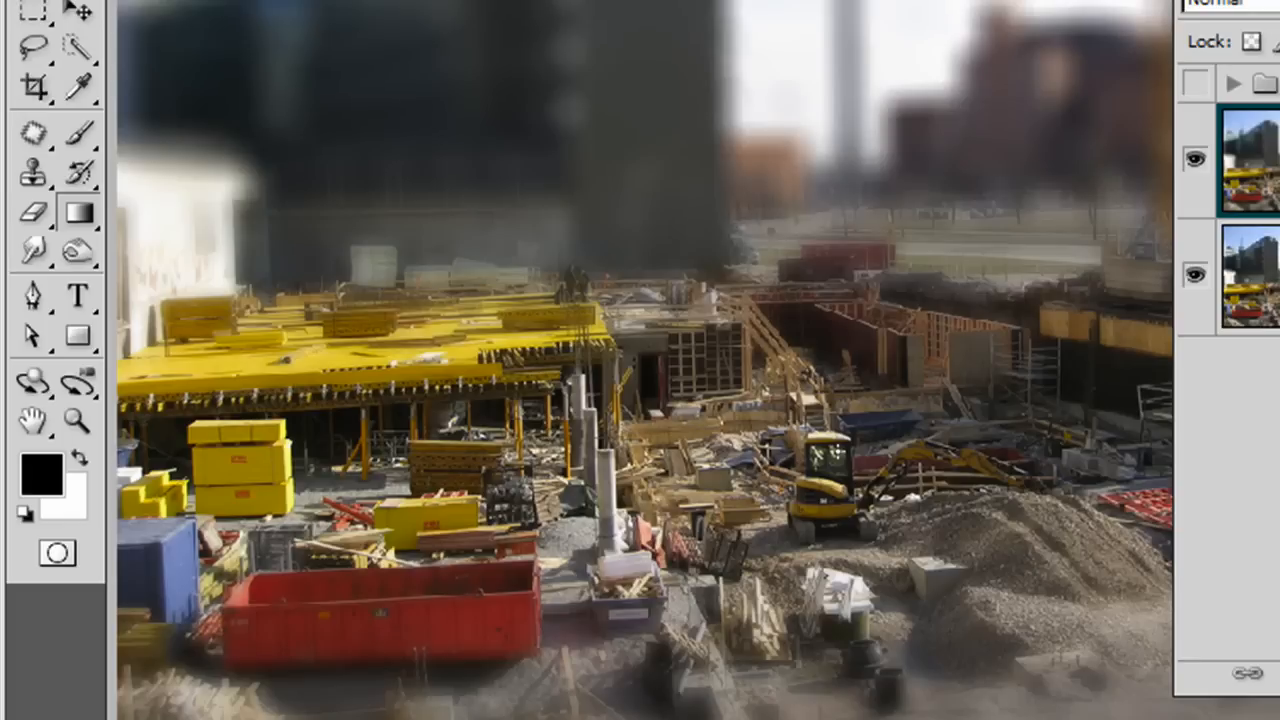
left_click_drag(820, 492, 819, 296)
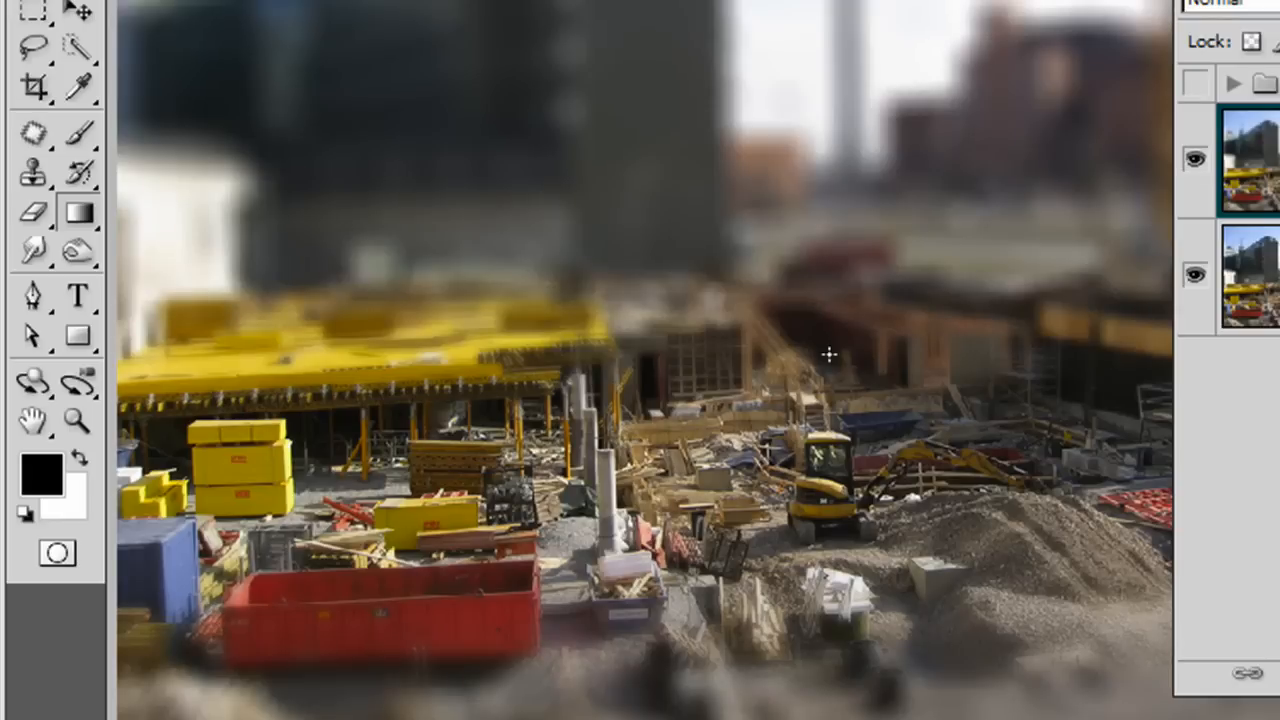
left_click_drag(828, 458, 825, 163)
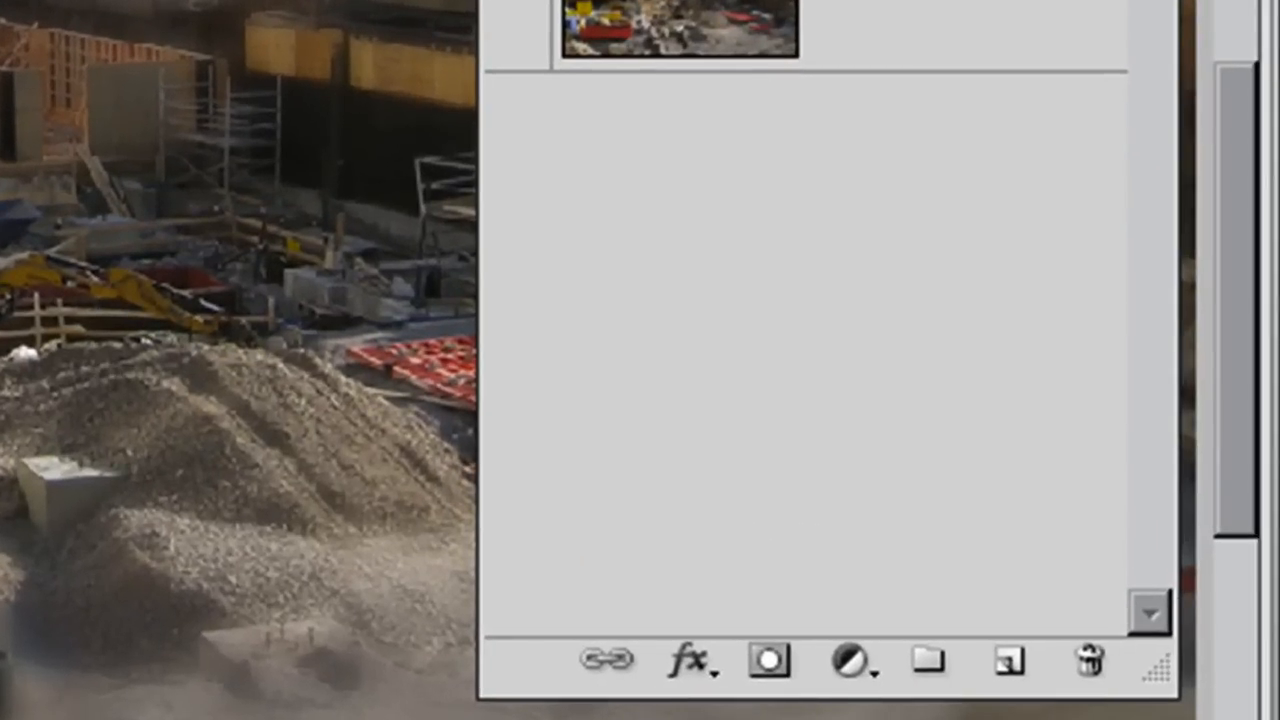
Add a Hue/Saturation adjustment layer above the blurred layer and set its saturation to +39.
left_click(850, 662)
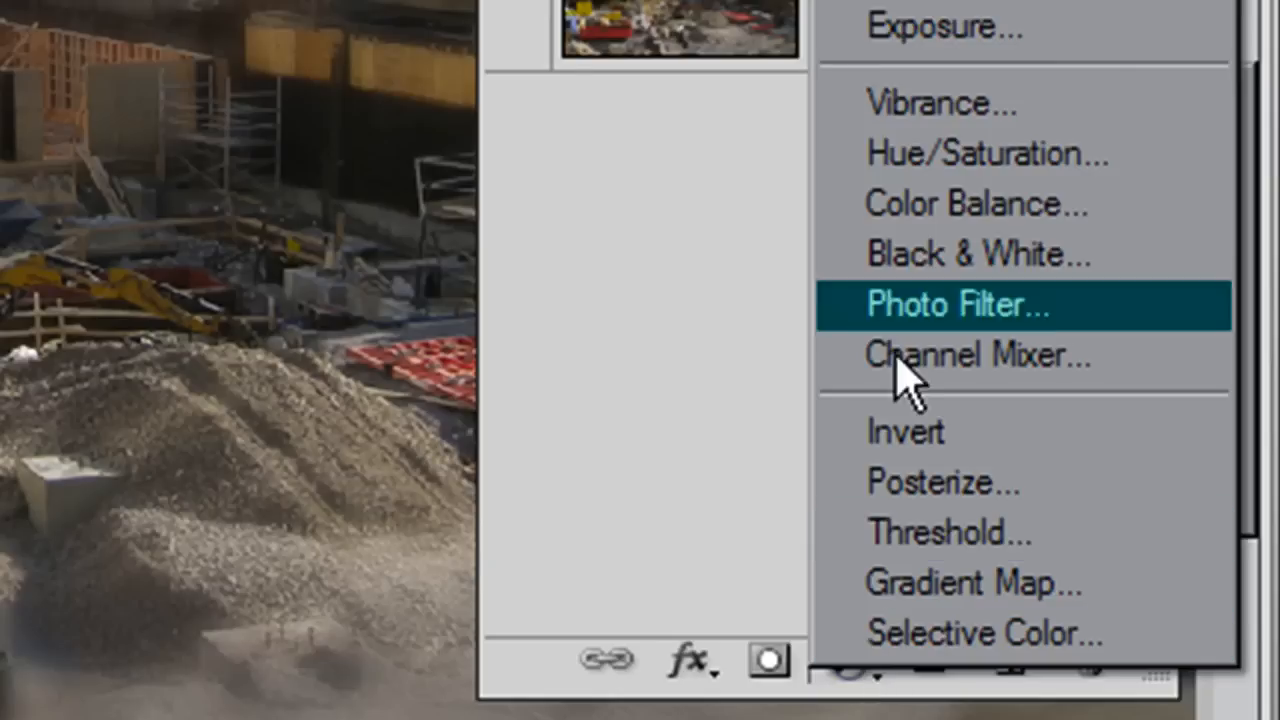
left_click(1094, 172)
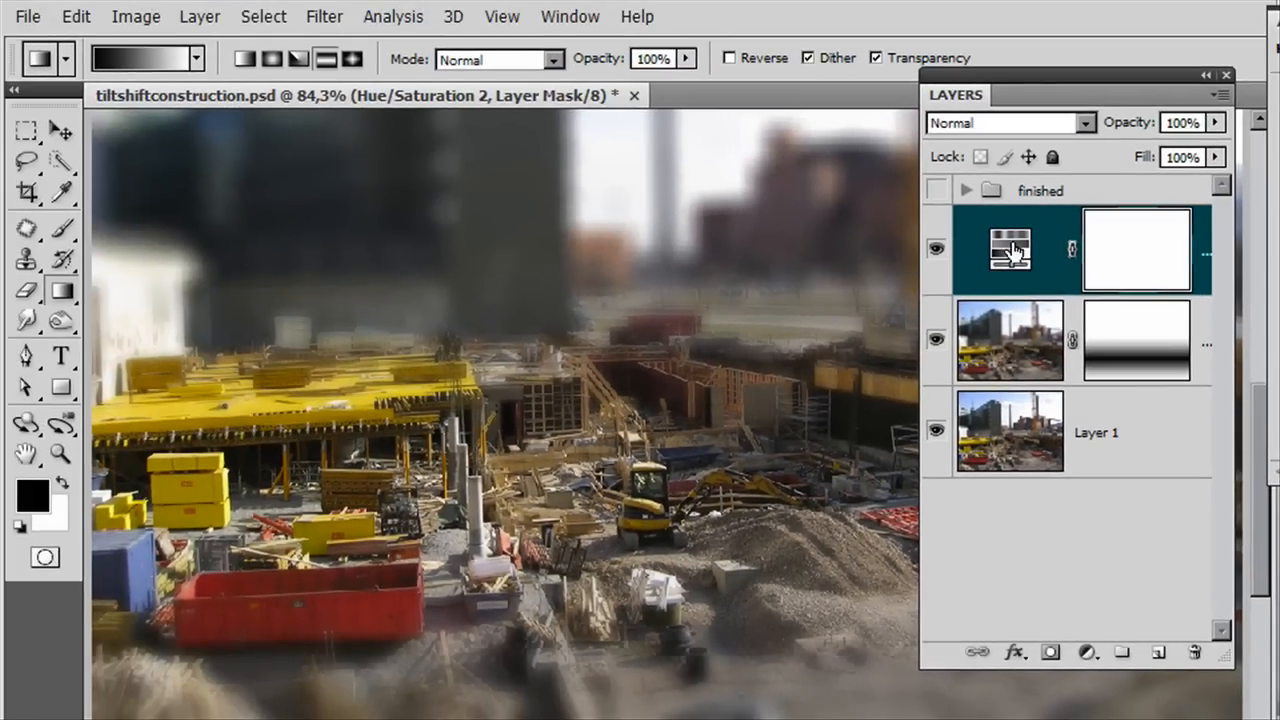
left_click_drag(1279, 26, 769, 151)
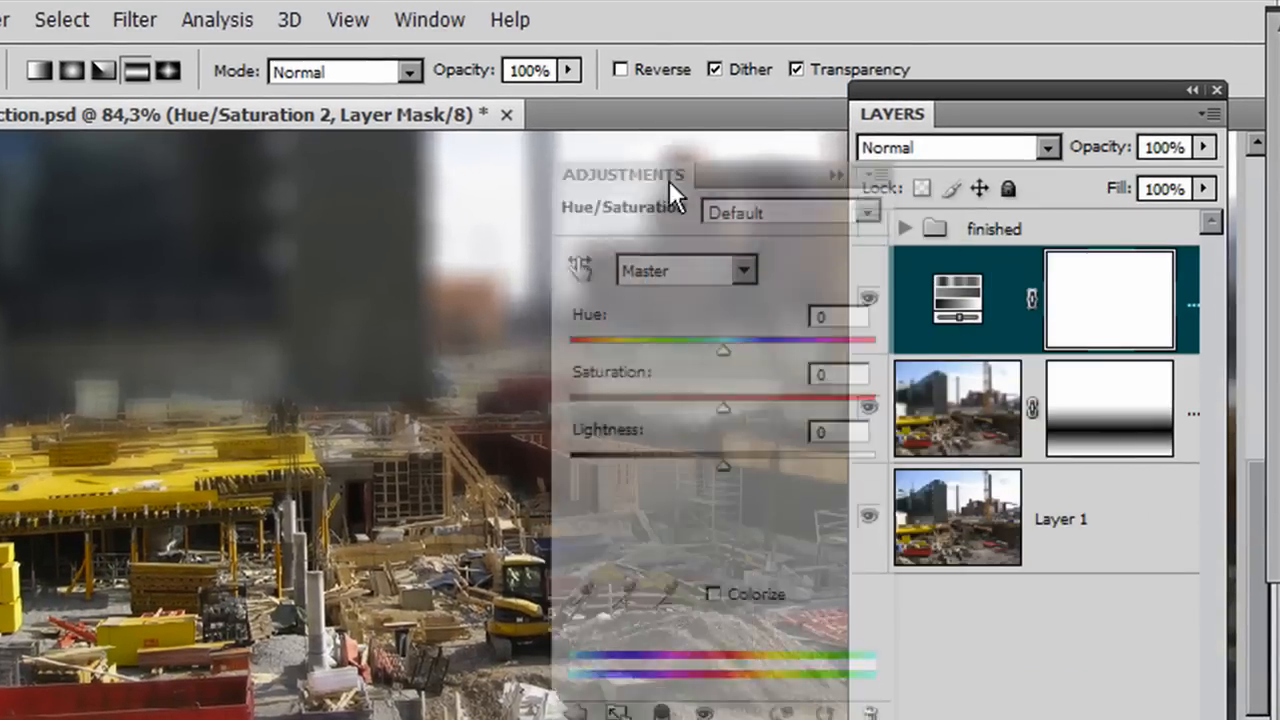
left_click_drag(669, 180, 618, 136)
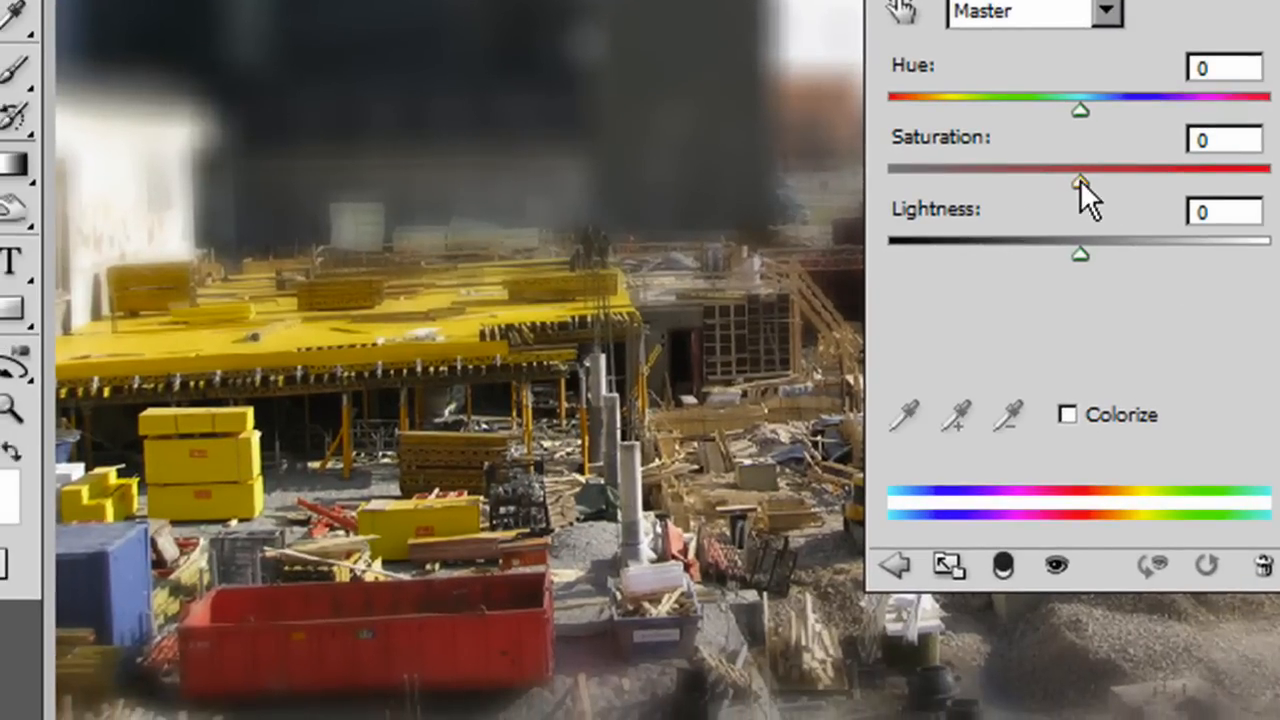
left_click_drag(1080, 181, 1154, 179)
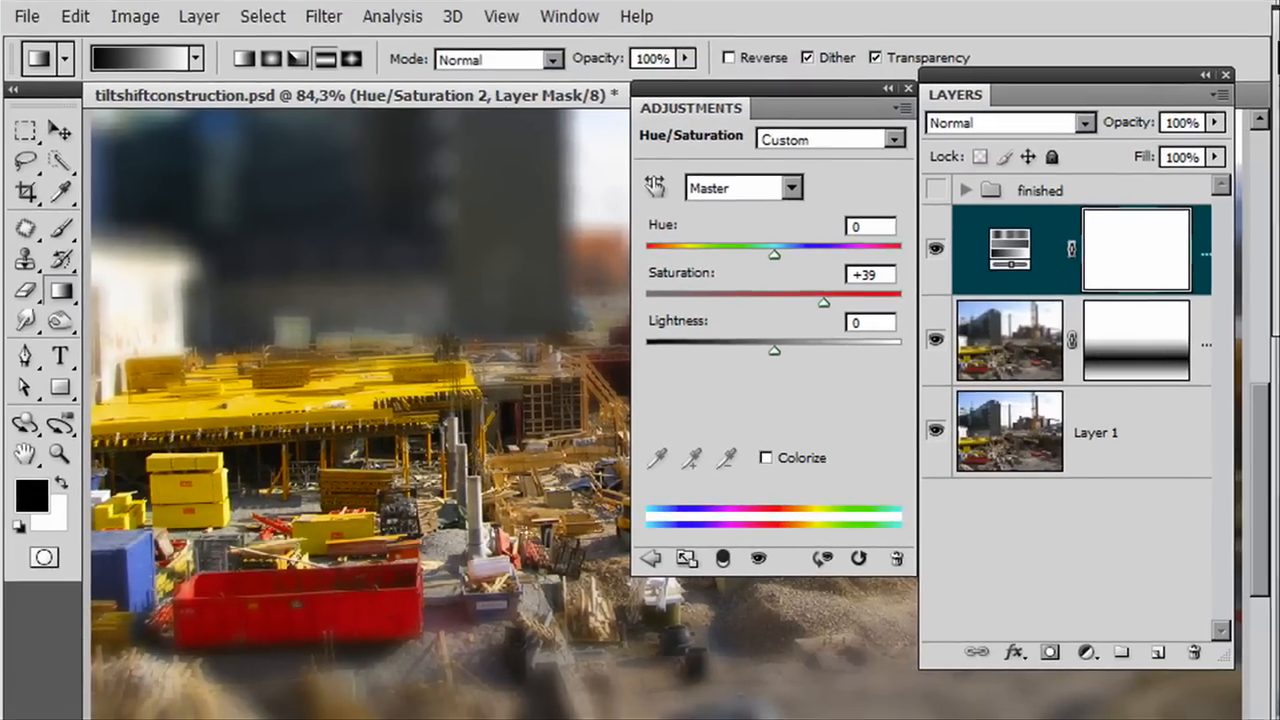
Collapse the Hue/Saturation settings to uncover the image.
left_click_drag(808, 92, 0, 115)
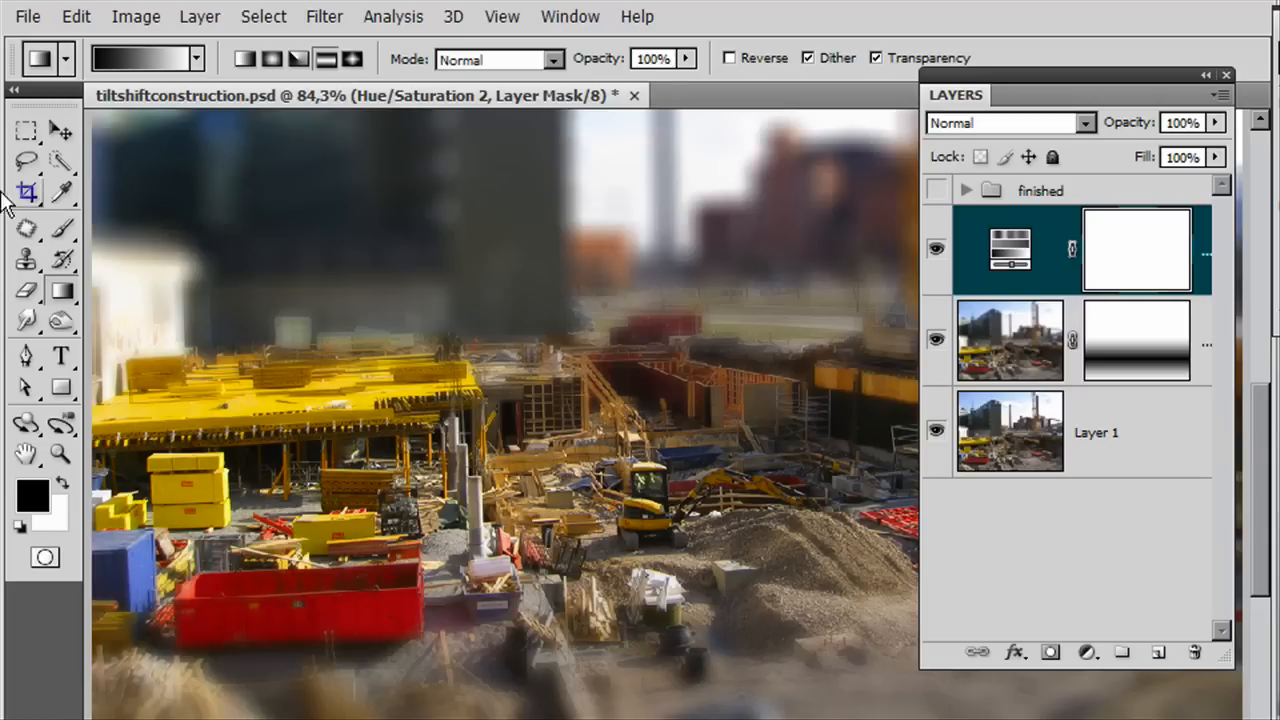
left_click_drag(0, 115, 762, 119)
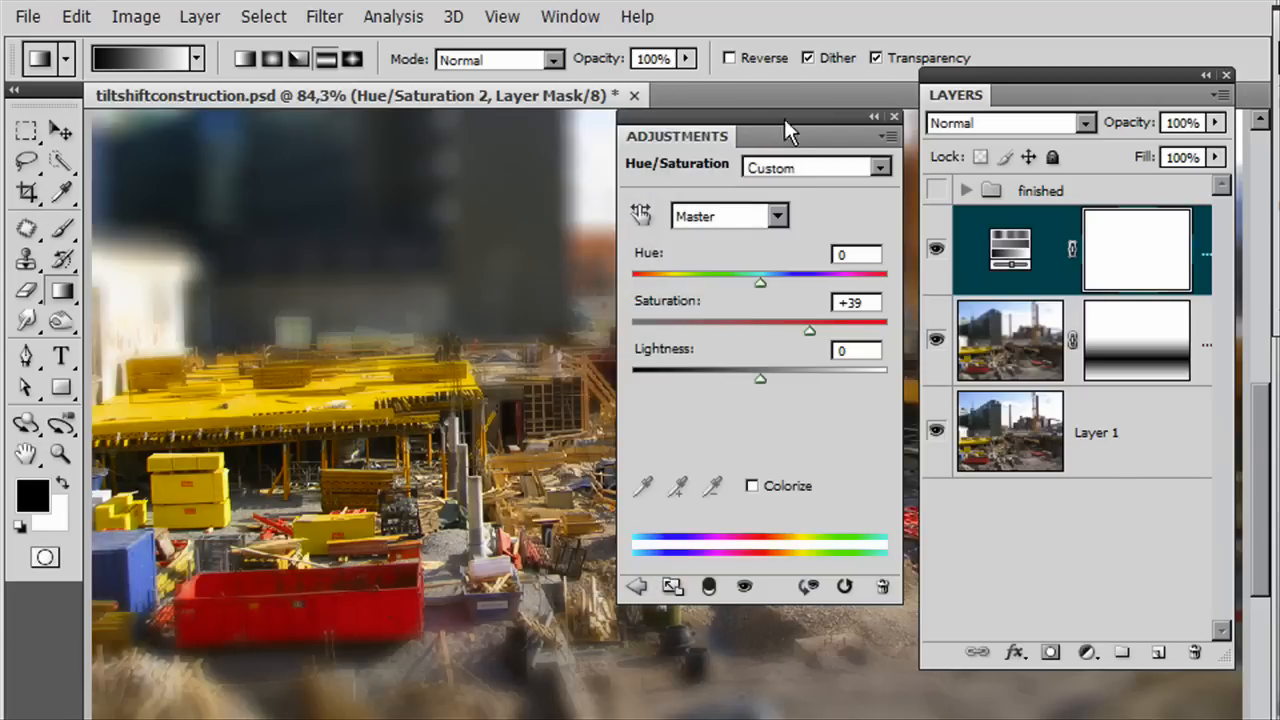
left_click(873, 119)
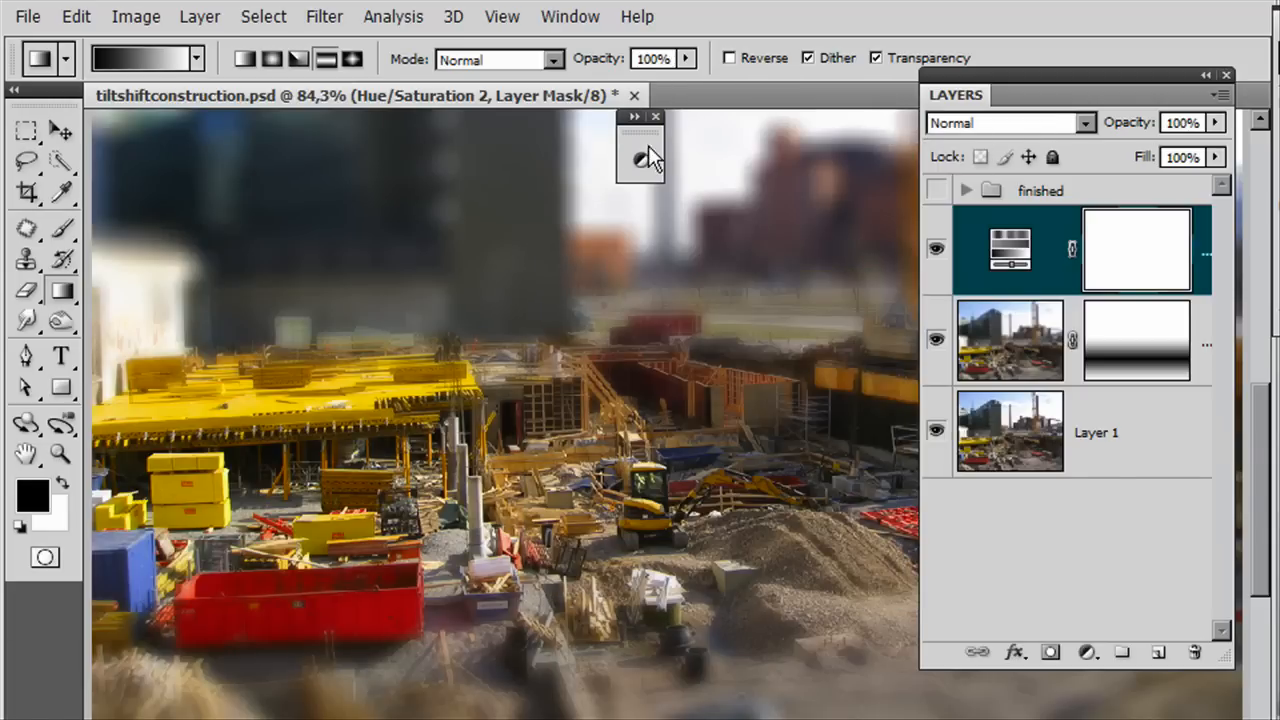